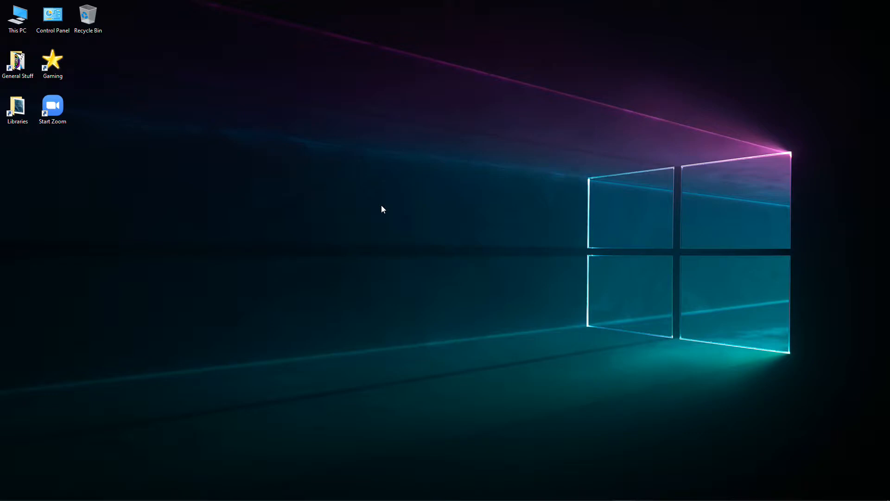
# Search Windows for "Create and format hard disk partitions", open Disk Management and maximize its window
pyautogui.press('super')
pyautogui.write('co')
pyautogui.press('BackSpace')
pyautogui.press('BackSpace')
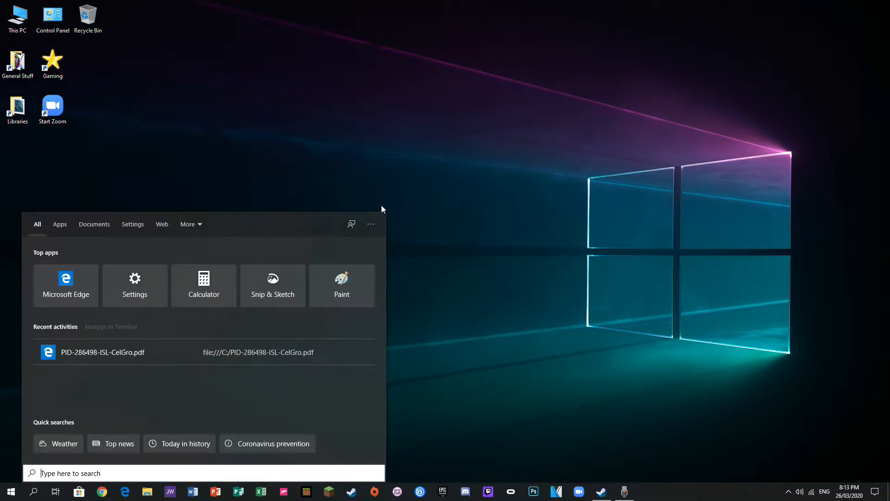
pyautogui.write('cretae')
pyautogui.press('BackSpace')
pyautogui.press('BackSpace')
pyautogui.press('BackSpace')
pyautogui.press('BackSpace')
pyautogui.write('ate and for')
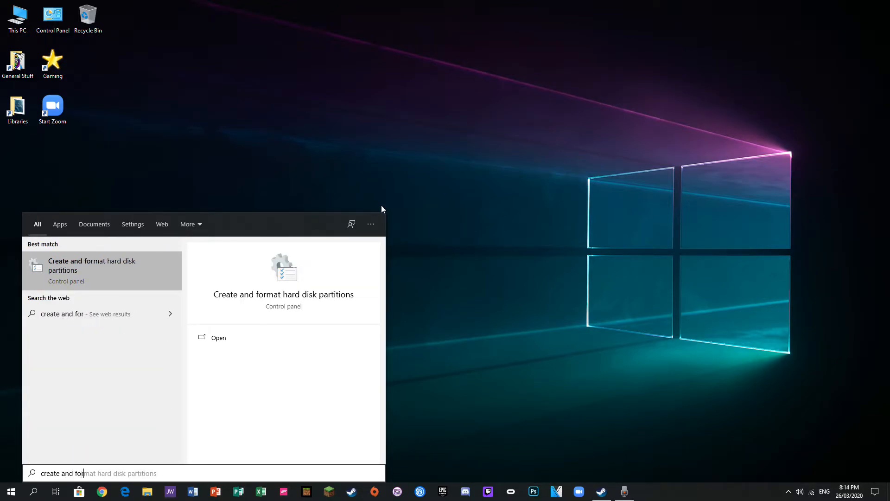
pyautogui.click(101, 263)
pyautogui.moveTo(277, 52); pyautogui.dragTo(537, 95)
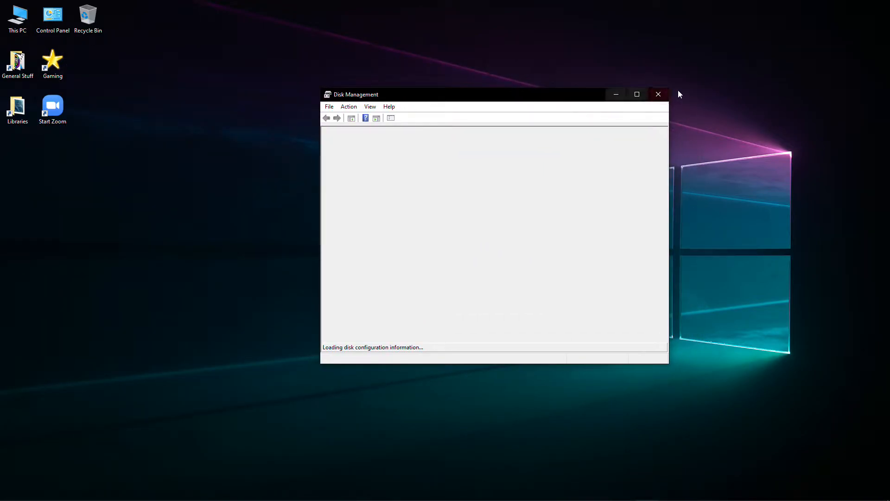
pyautogui.click(637, 94)
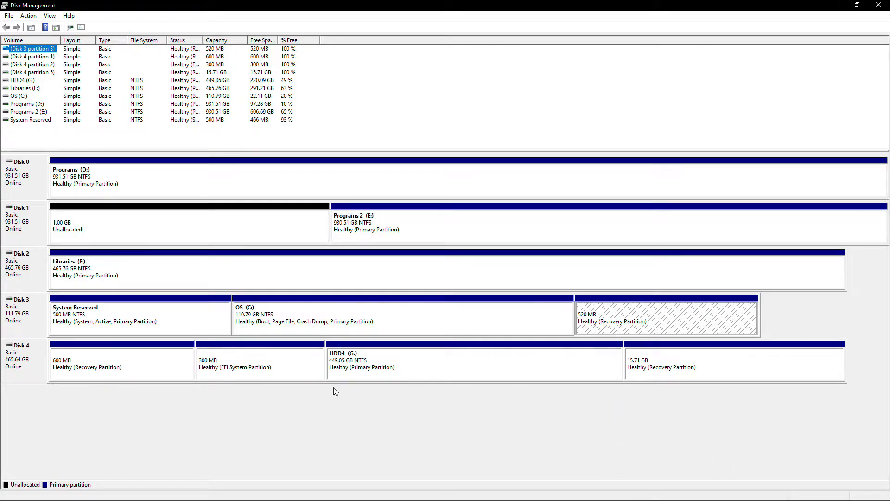
# Shrink the HDD4 (G:) volume on Disk 4 by 30000 MB
pyautogui.click(370, 371)
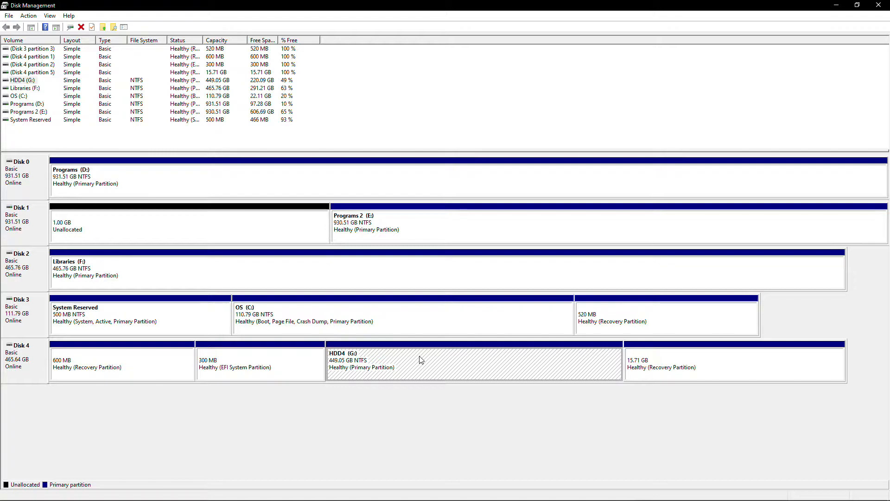
pyautogui.click(259, 81)
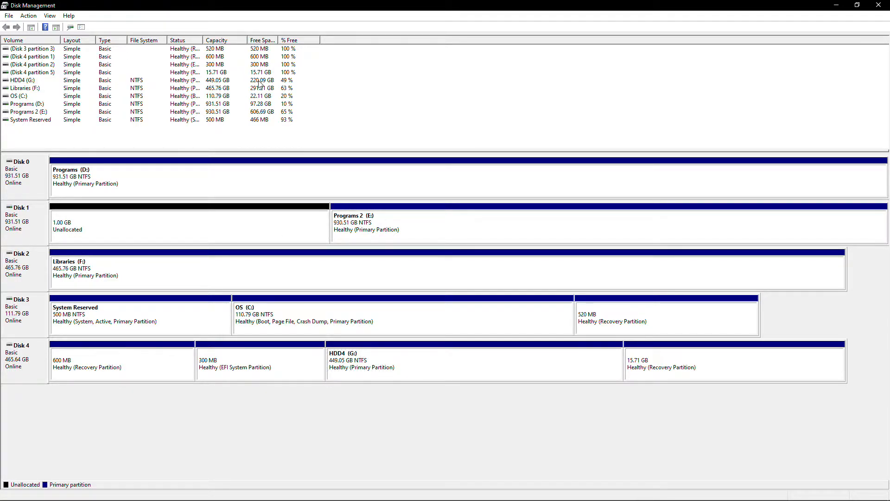
pyautogui.click(444, 376)
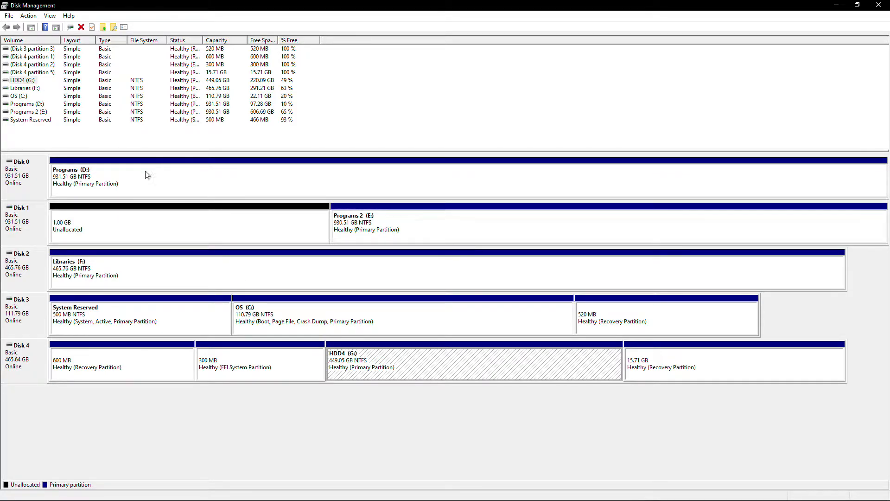
pyautogui.rightClick(420, 362)
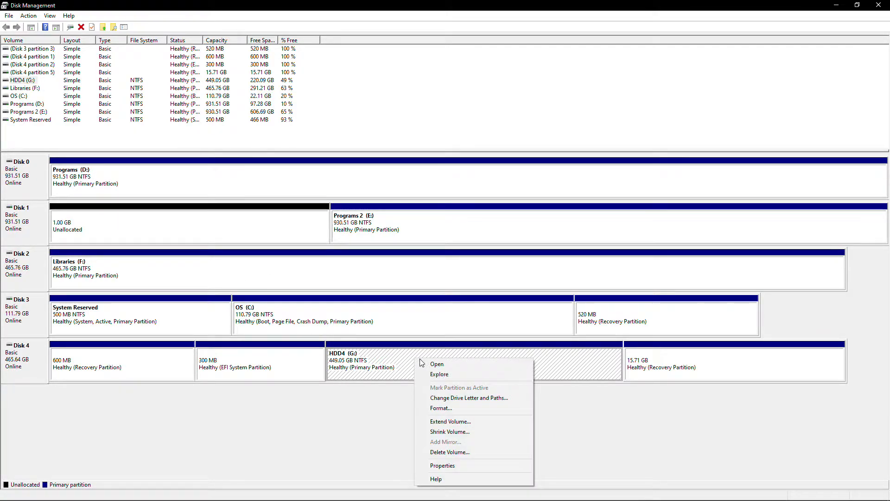
pyautogui.click(463, 432)
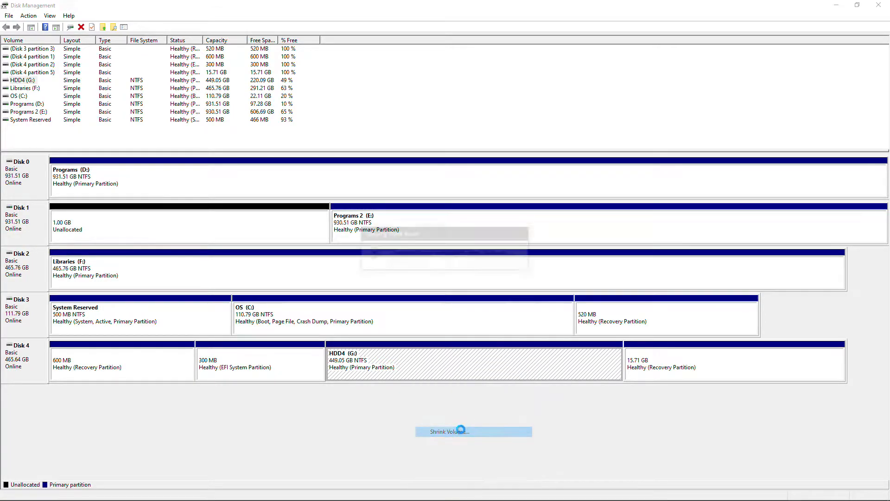
pyautogui.moveTo(441, 185); pyautogui.dragTo(414, 183)
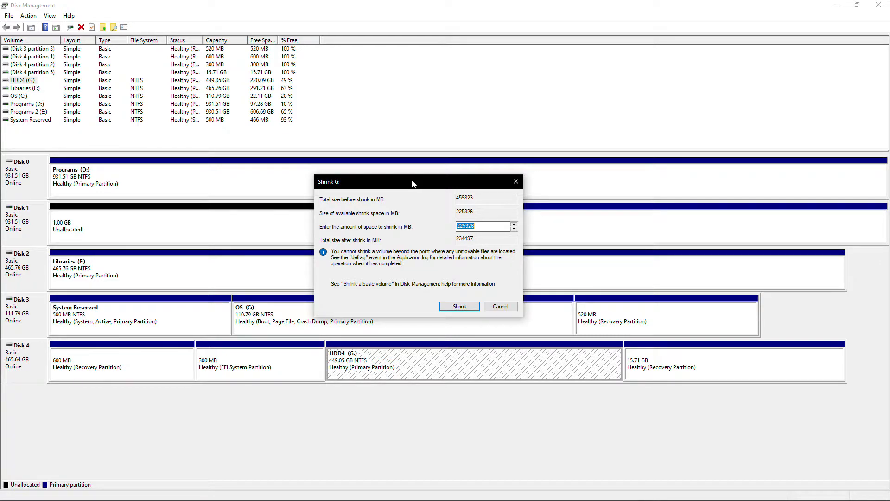
pyautogui.moveTo(414, 184); pyautogui.dragTo(449, 202)
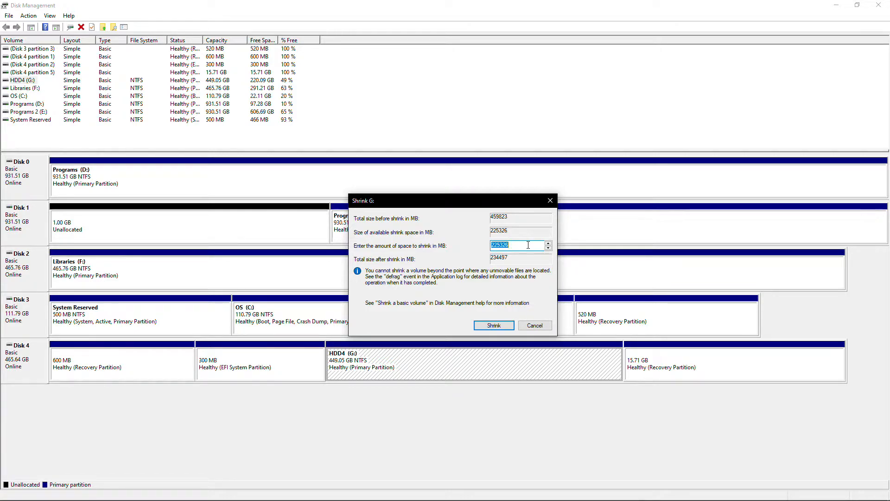
pyautogui.write('30000')
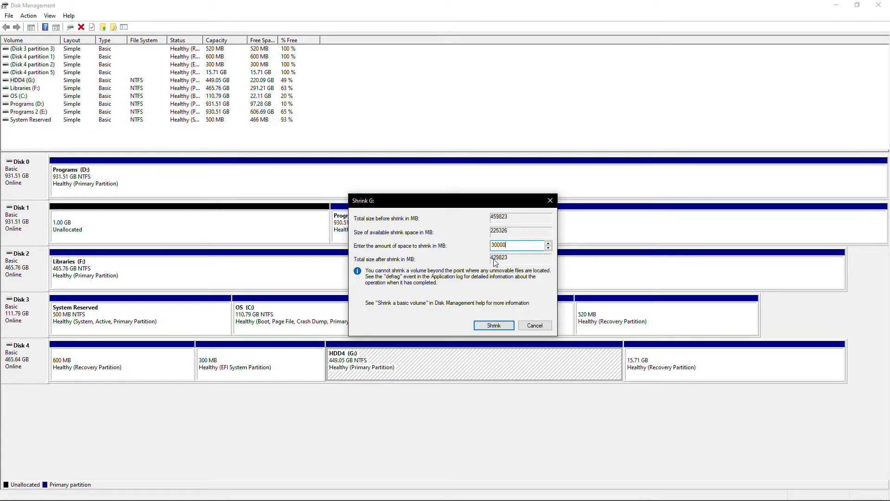
pyautogui.click(494, 326)
pyautogui.click(514, 327)
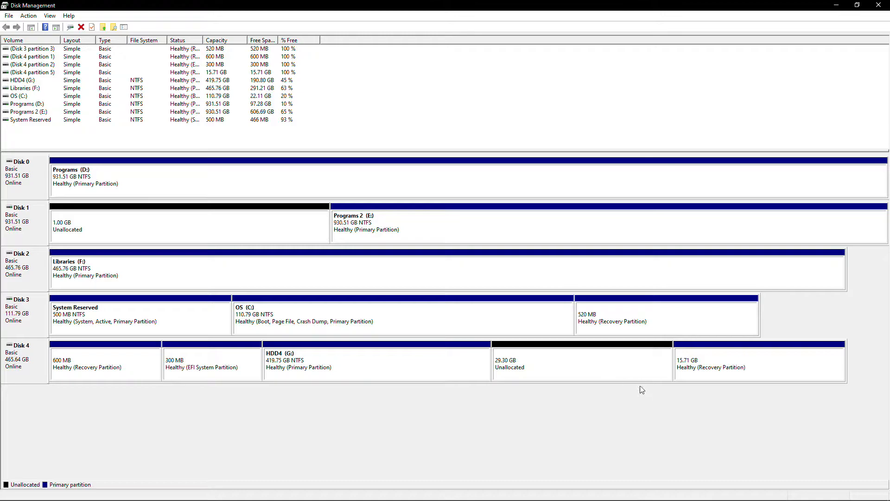
# Start a new simple volume in the unallocated space on Disk 4, accepting the volume size of 30000 MB
pyautogui.click(522, 367)
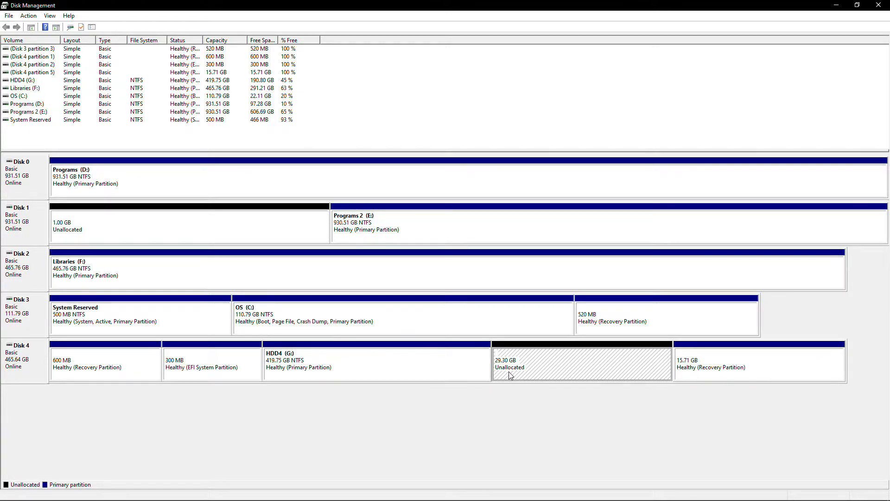
pyautogui.rightClick(578, 360)
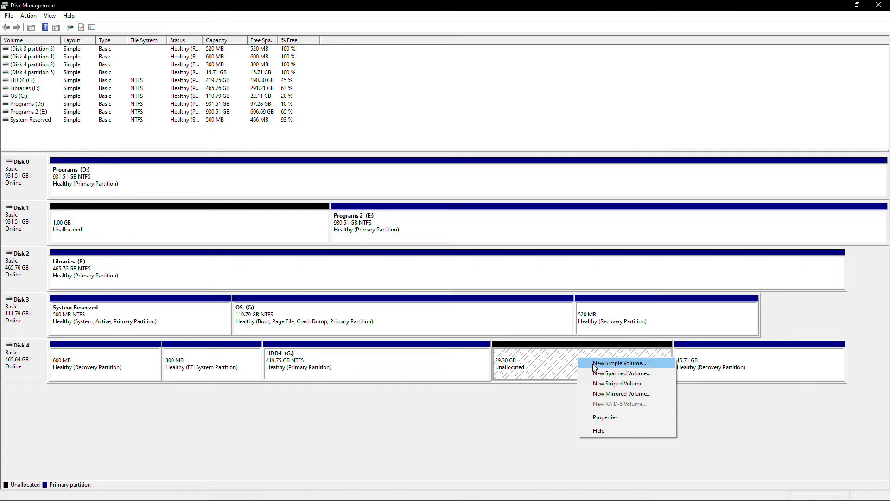
pyautogui.click(593, 364)
pyautogui.moveTo(120, 44); pyautogui.dragTo(416, 161)
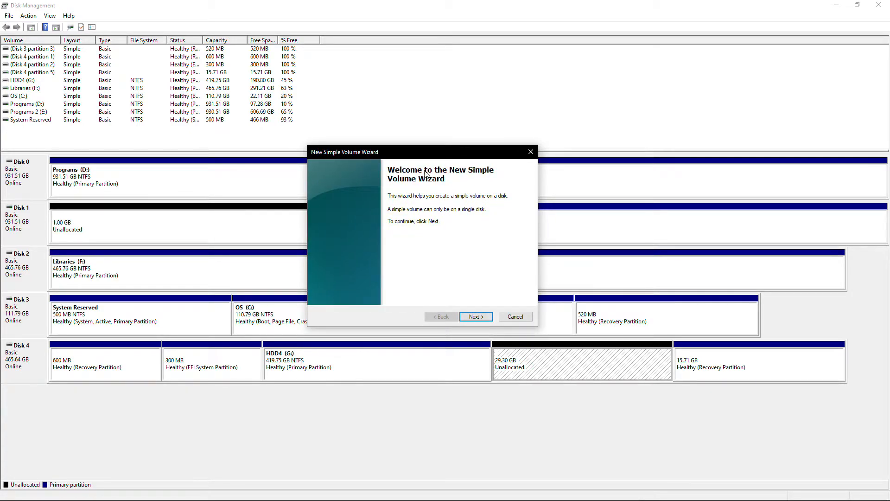
pyautogui.click(478, 319)
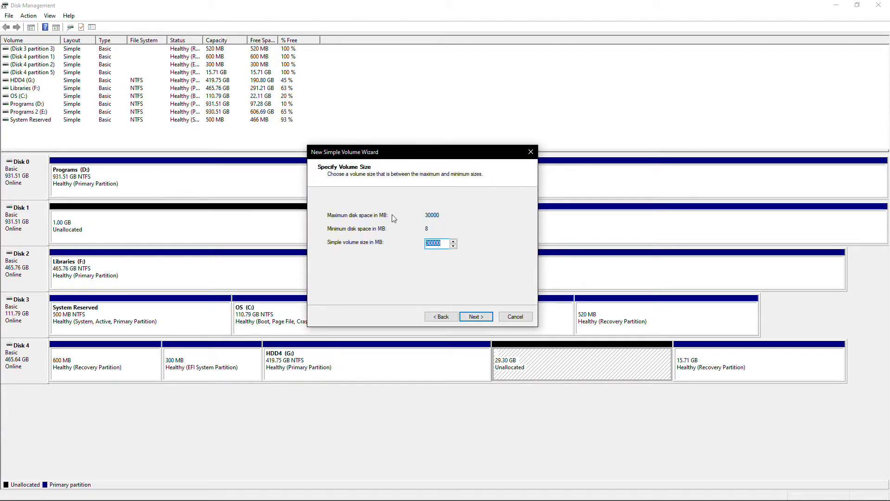
pyautogui.click(488, 315)
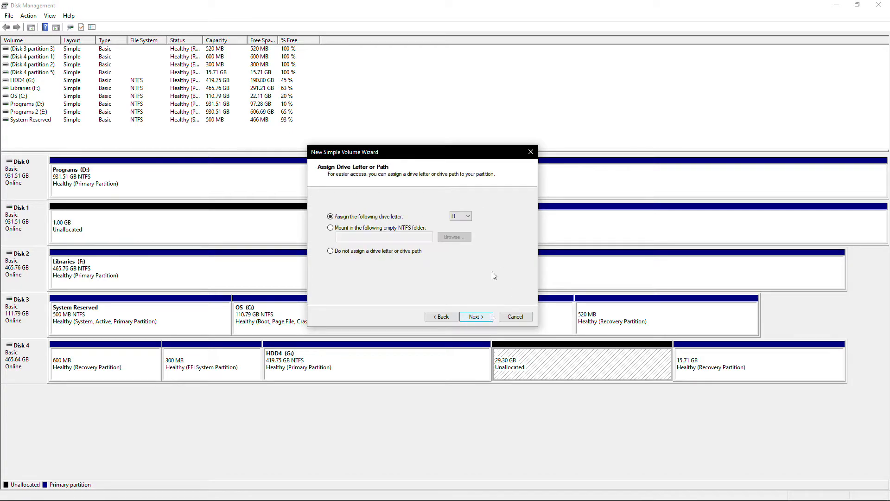
# Assign drive letter Z to the new volume and continue to the format settings
pyautogui.click(465, 217)
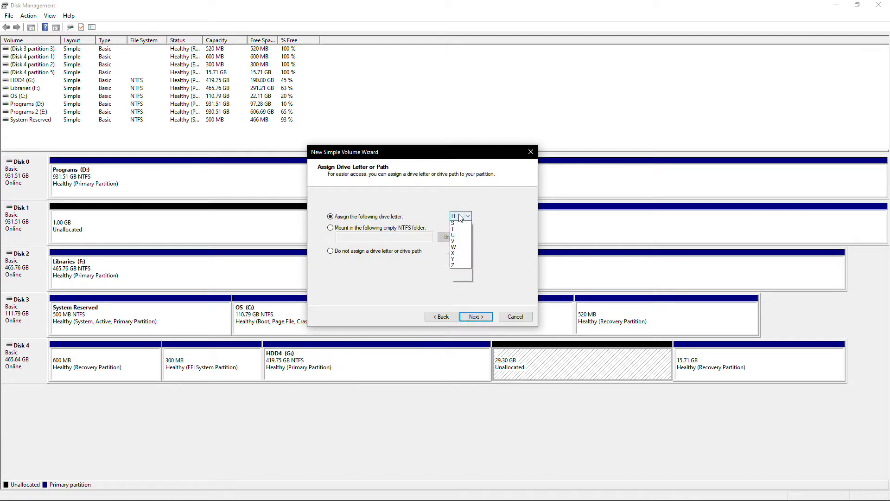
pyautogui.click(459, 345)
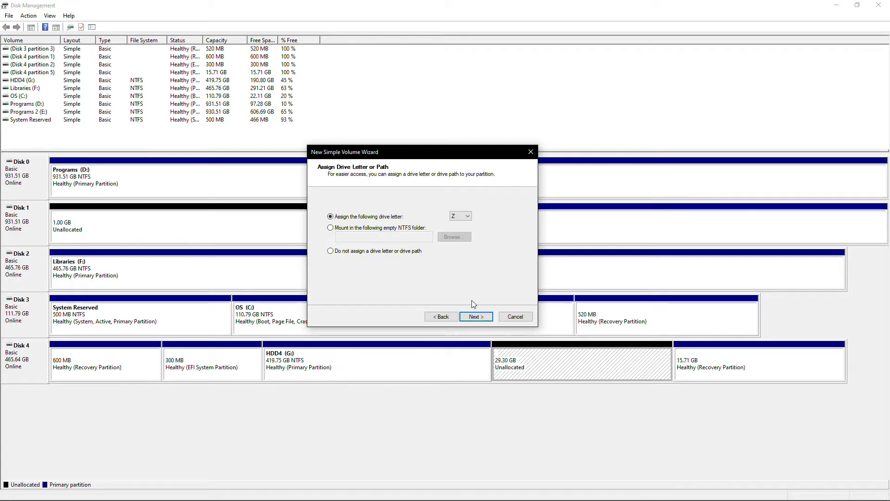
pyautogui.click(475, 317)
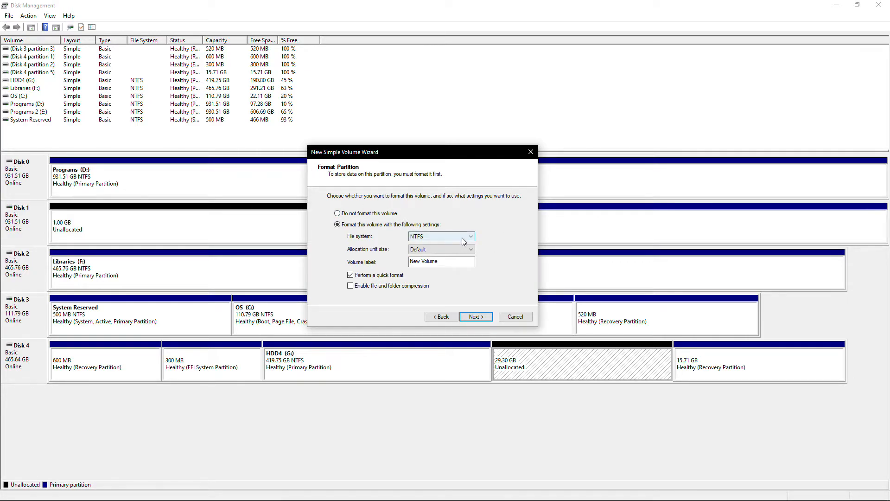
# Set the new volume's label to "New Partition"
pyautogui.moveTo(457, 262); pyautogui.dragTo(409, 261)
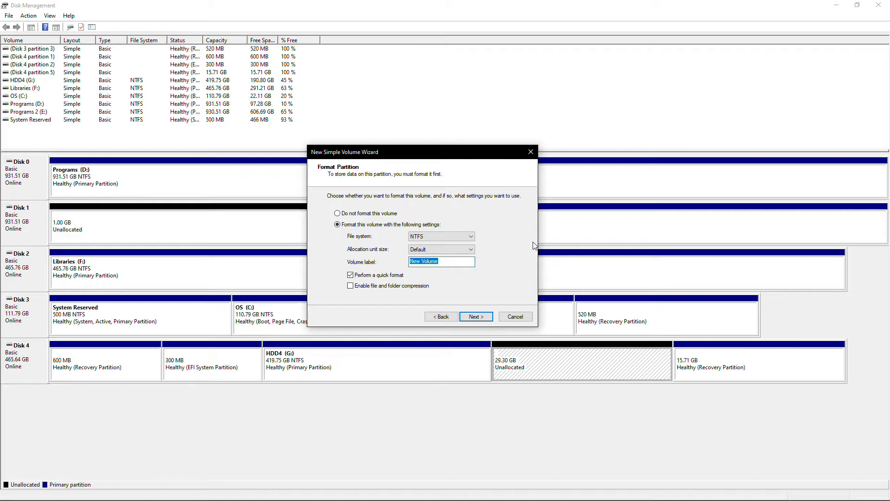
pyautogui.write('new Partition')
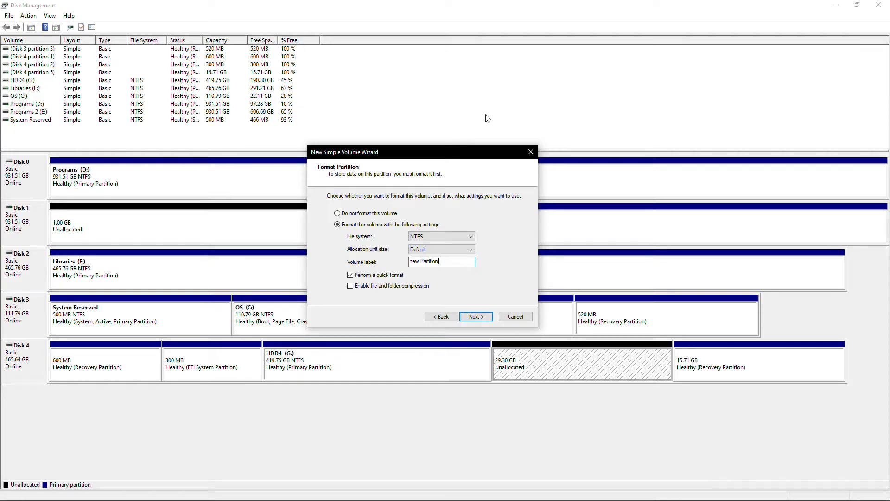
pyautogui.click(412, 262)
pyautogui.press('BackSpace')
pyautogui.write('N')
# Examine the available file system and allocation unit size options, keeping NTFS and Default
pyautogui.click(427, 237)
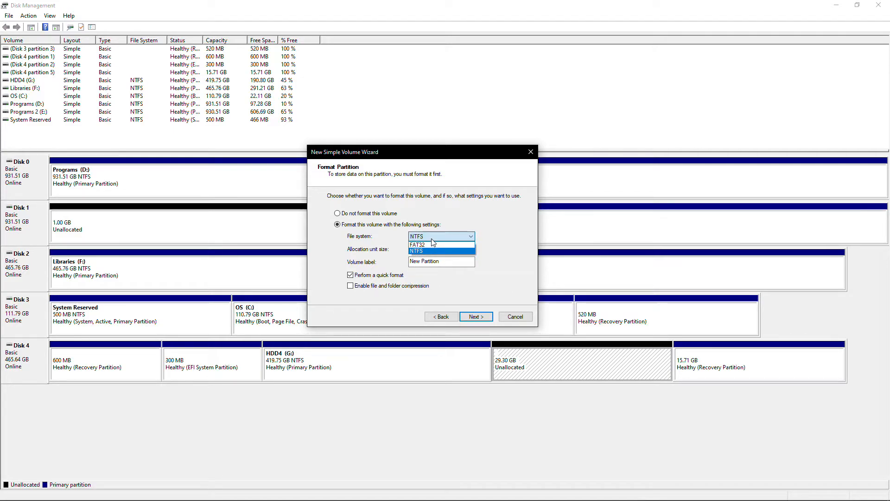
pyautogui.click(431, 238)
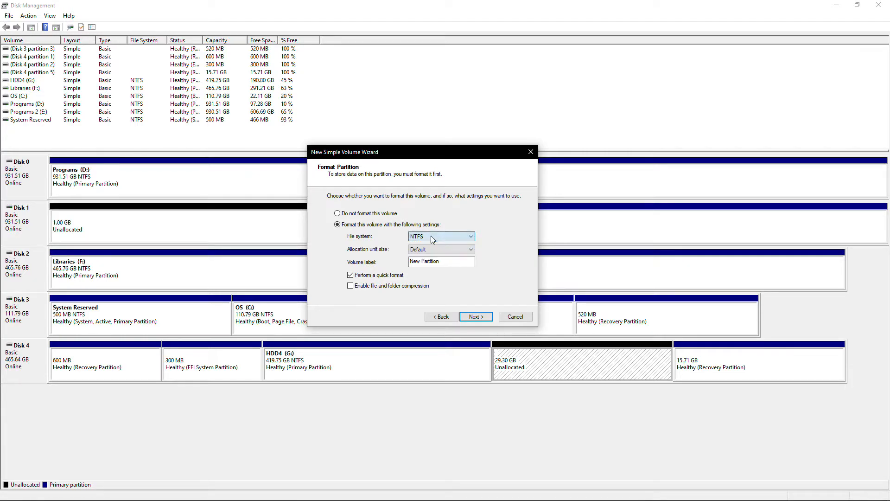
pyautogui.click(436, 249)
pyautogui.click(436, 248)
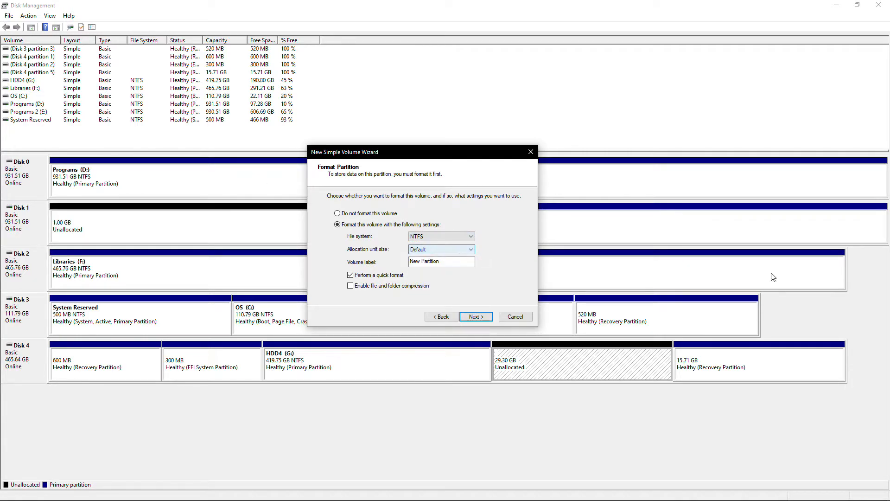
pyautogui.click(439, 251)
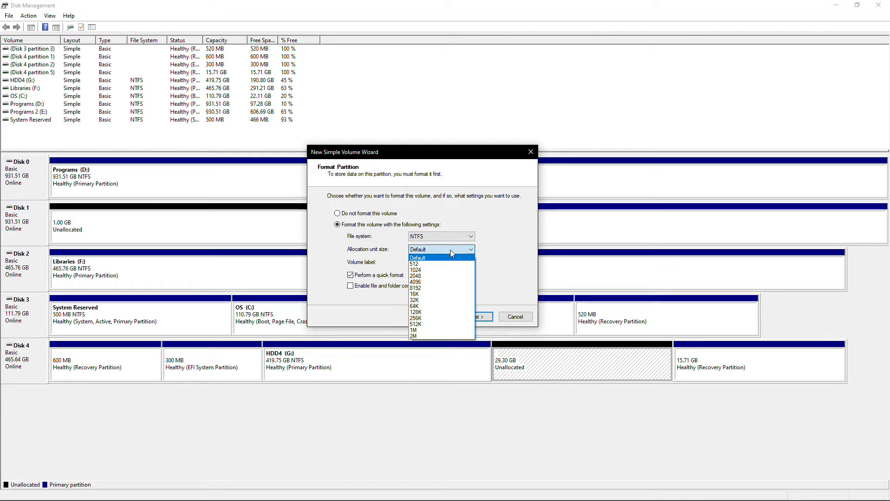
pyautogui.click(451, 251)
pyautogui.click(452, 249)
pyautogui.click(452, 249)
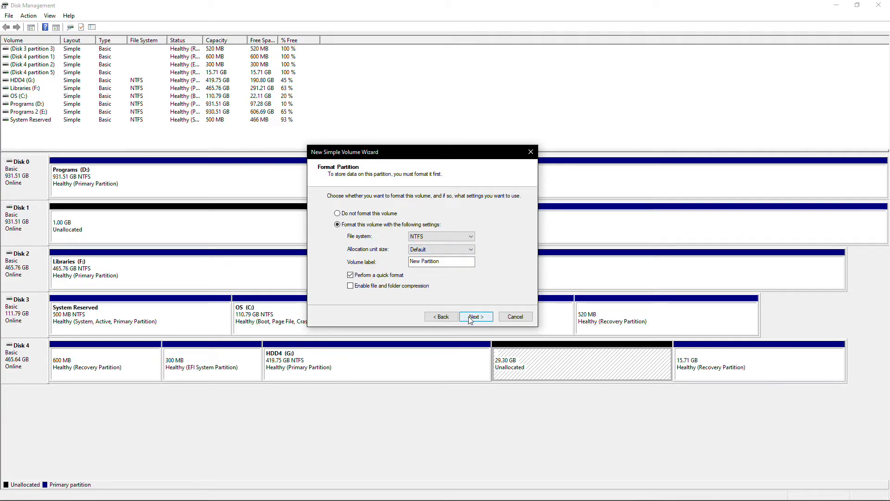
pyautogui.click(438, 249)
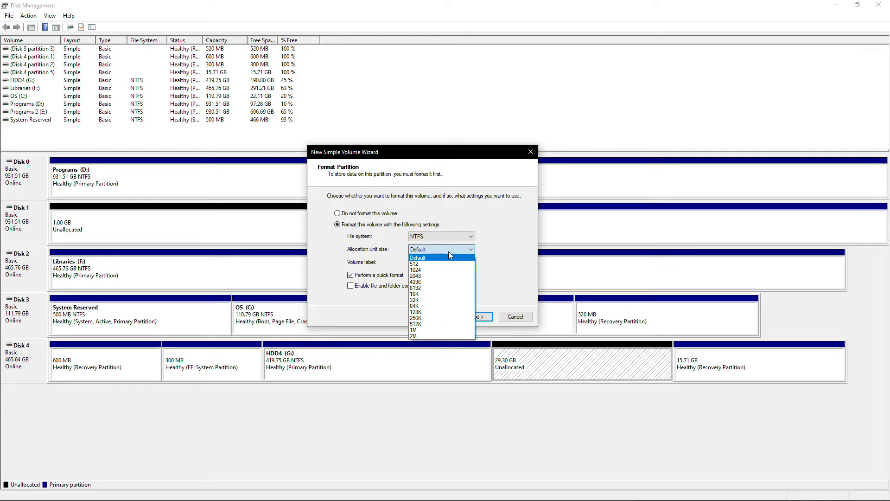
pyautogui.click(485, 260)
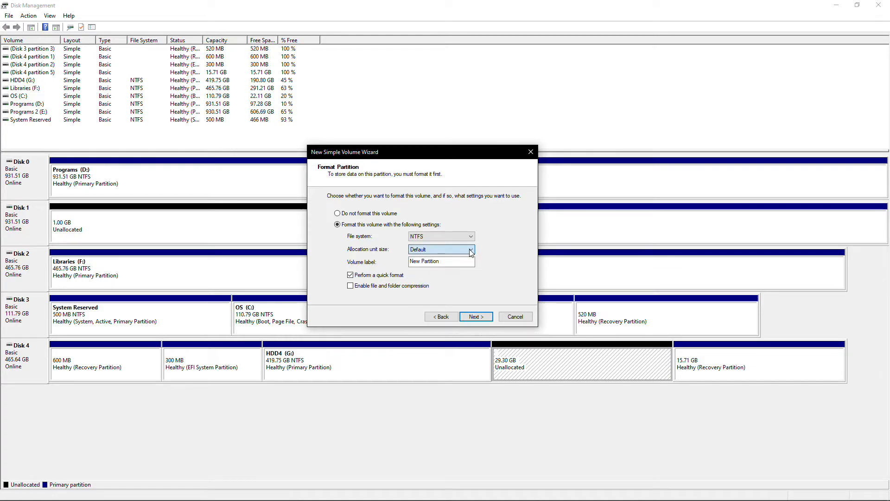
# Accept the format settings, review the summary of the new volume and finish creating it
pyautogui.click(482, 318)
pyautogui.moveTo(518, 229)
pyautogui.mouseDown()
pyautogui.moveTo(519, 253)
pyautogui.moveTo(518, 226)
pyautogui.mouseUp()
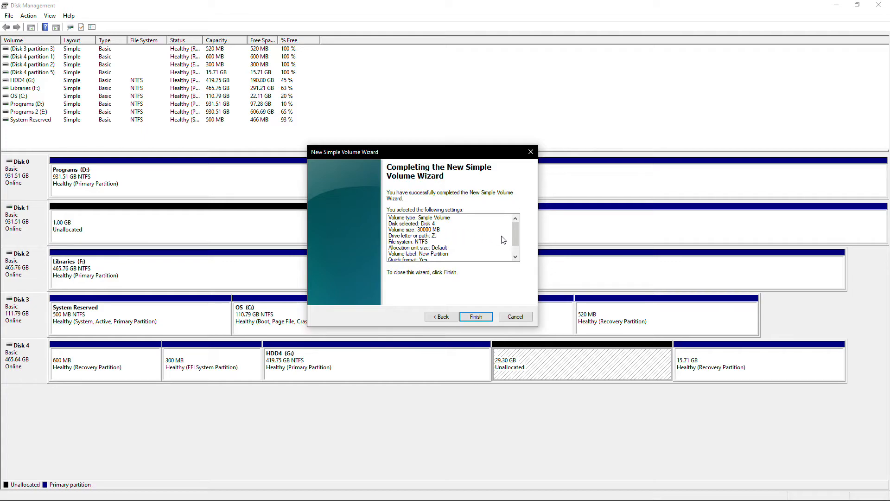
pyautogui.scroll(-1, 517, 232)
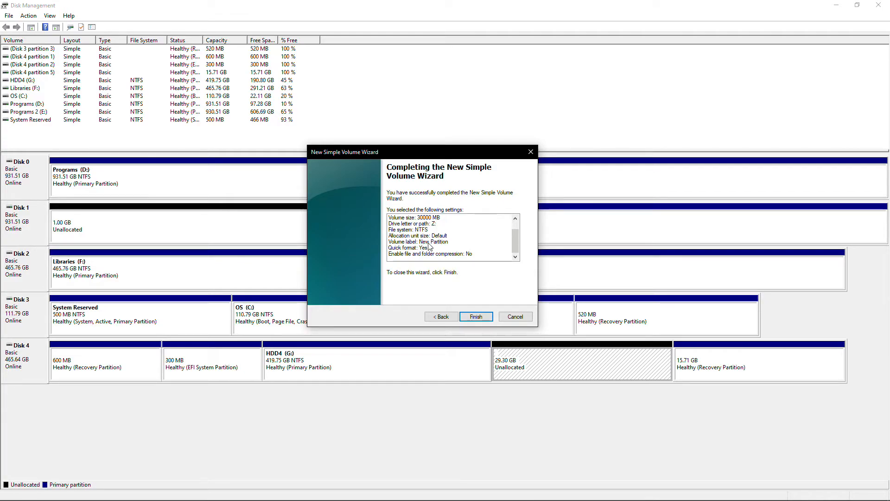
pyautogui.click(476, 317)
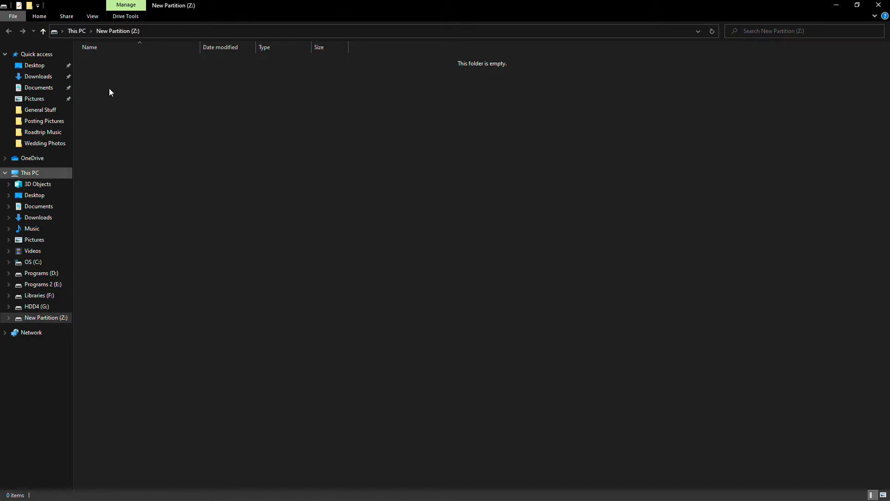
# Check the drives under This PC in File Explorer, open New Partition (Z:) and go back
pyautogui.click(53, 173)
pyautogui.click(565, 308)
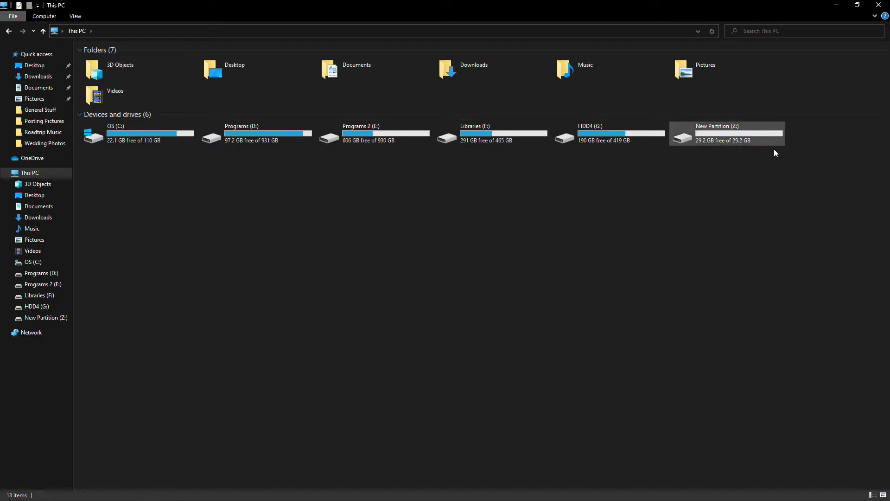
pyautogui.doubleClick(758, 132)
pyautogui.click(8, 31)
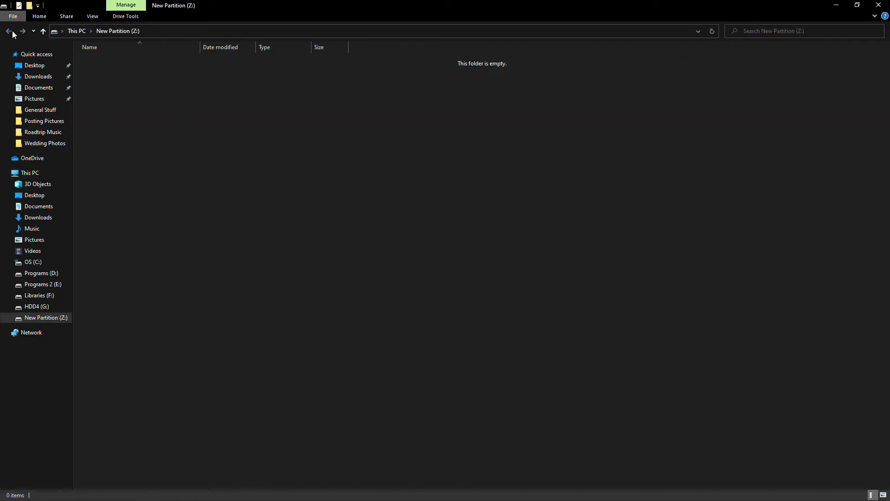
# Check New Partition (Z:) and OS (C:) among the drives under This PC, and close File Explorer
pyautogui.click(705, 181)
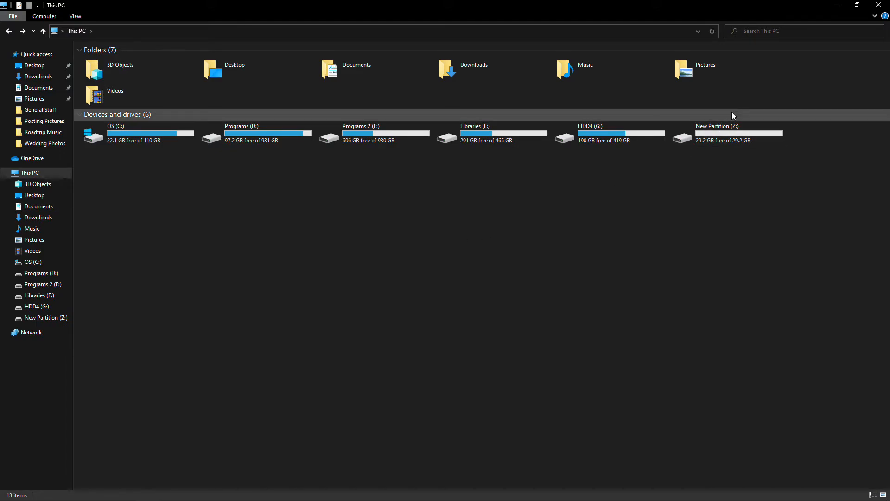
pyautogui.click(728, 134)
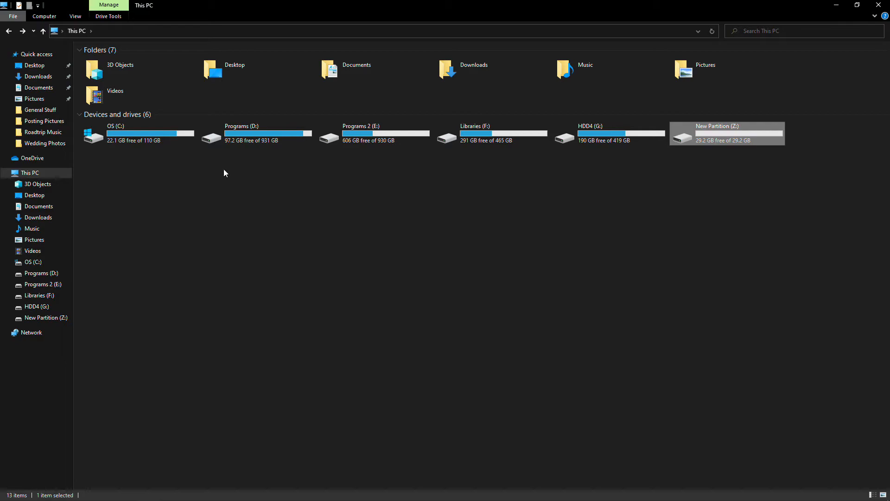
pyautogui.click(154, 134)
pyautogui.click(283, 254)
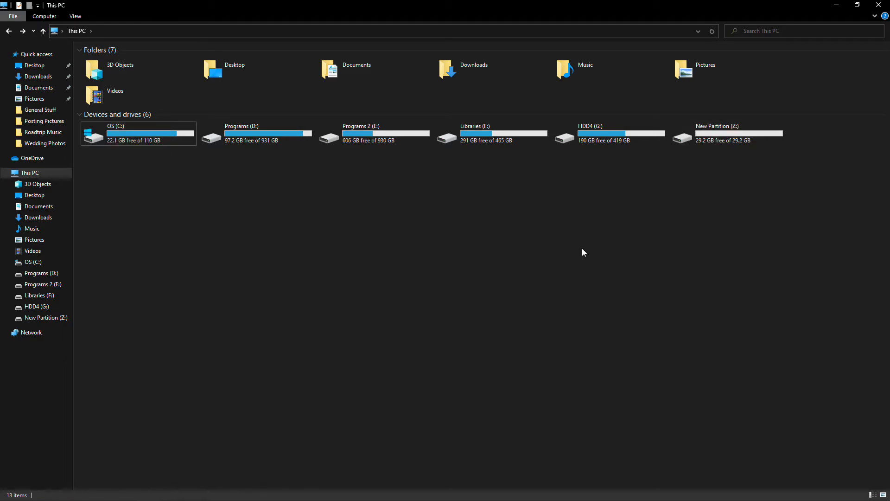
pyautogui.click(879, 5)
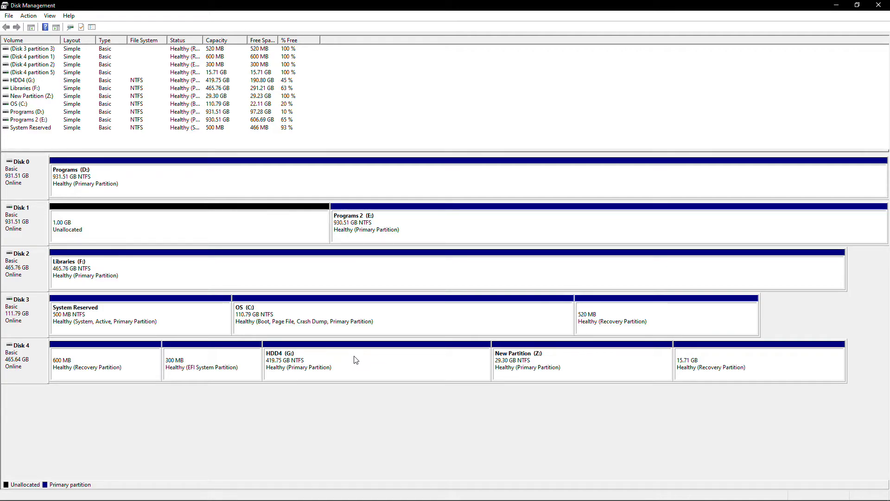
# Delete the New Partition (Z:) volume on Disk 4, accepting the erasure of its data
pyautogui.click(539, 373)
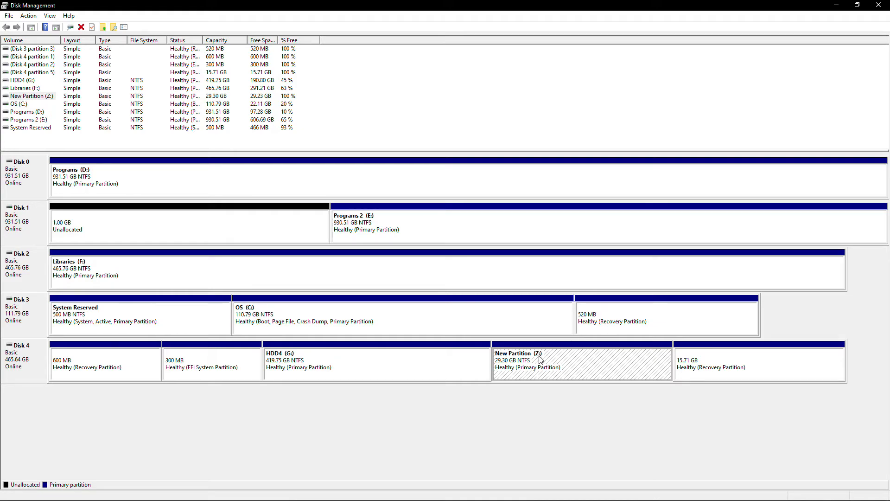
pyautogui.rightClick(574, 355)
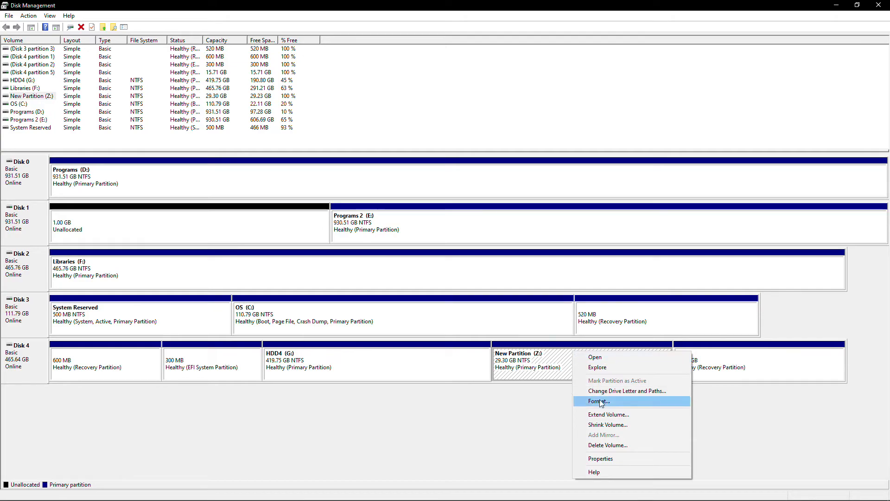
pyautogui.click(607, 445)
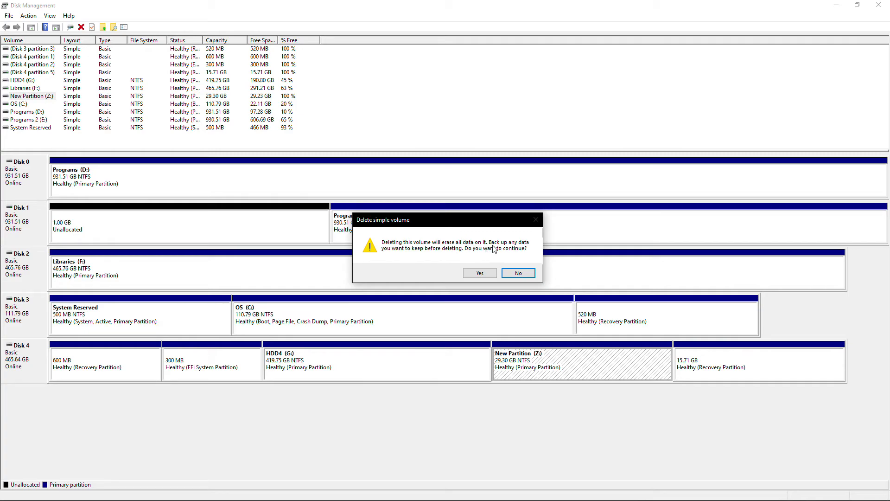
pyautogui.moveTo(484, 225); pyautogui.dragTo(498, 231)
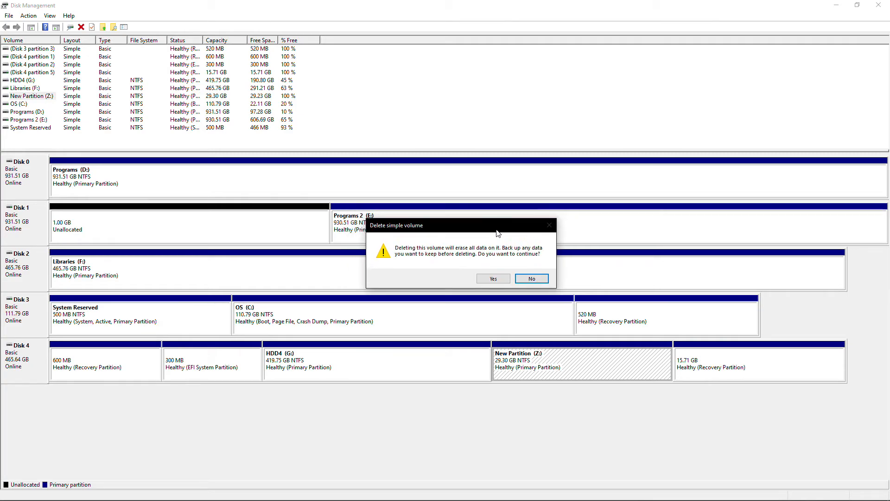
pyautogui.click(493, 279)
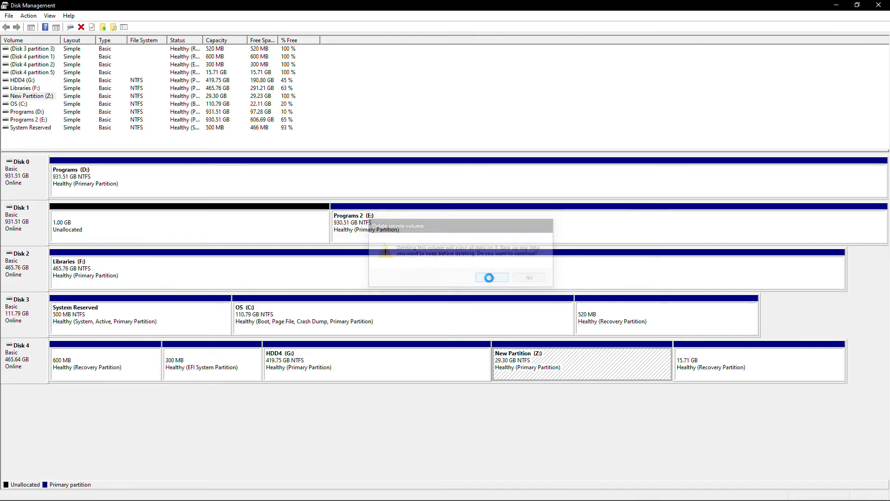
pyautogui.click(565, 361)
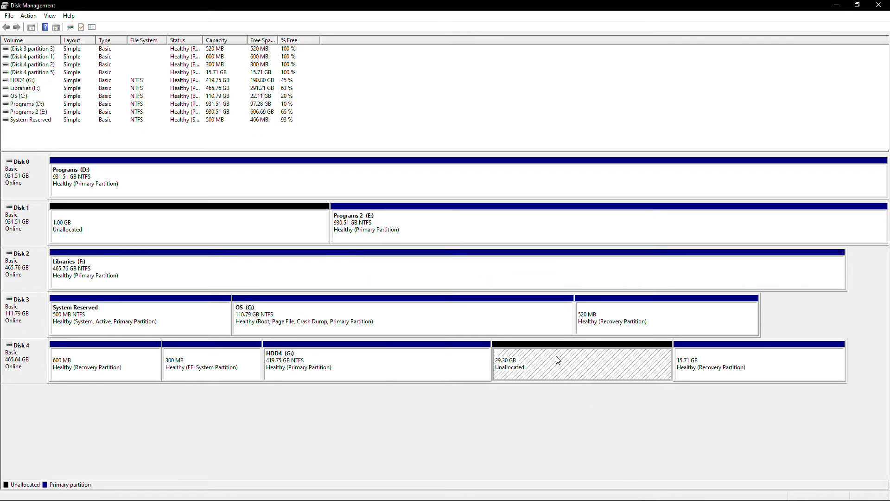
pyautogui.click(521, 426)
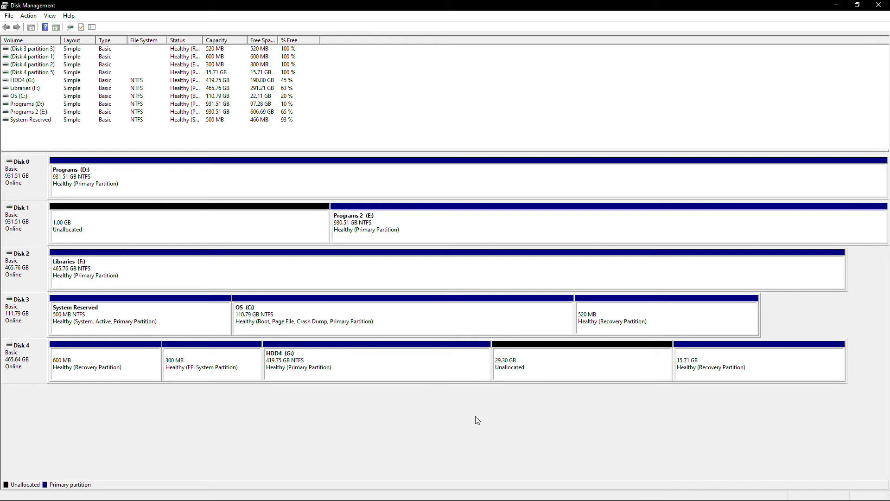
# Extend the HDD4 (G:) volume with the 30000 MB of unallocated space on Disk 4
pyautogui.click(365, 364)
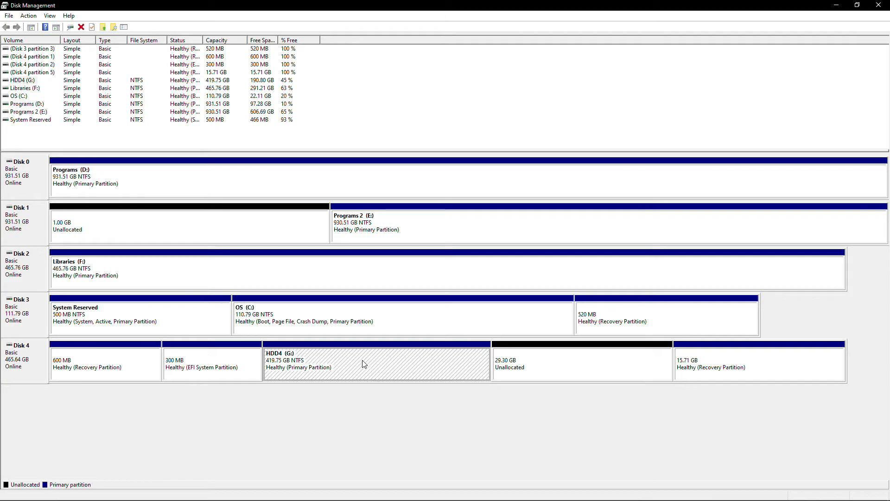
pyautogui.rightClick(432, 362)
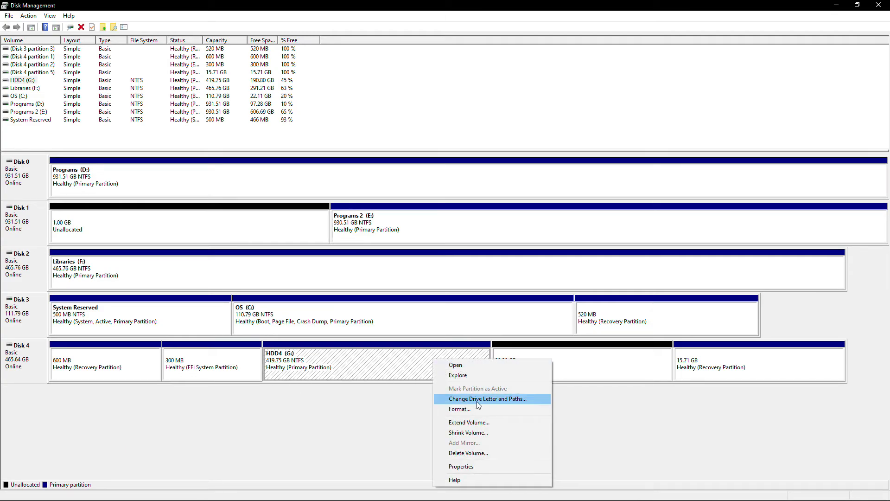
pyautogui.click(489, 422)
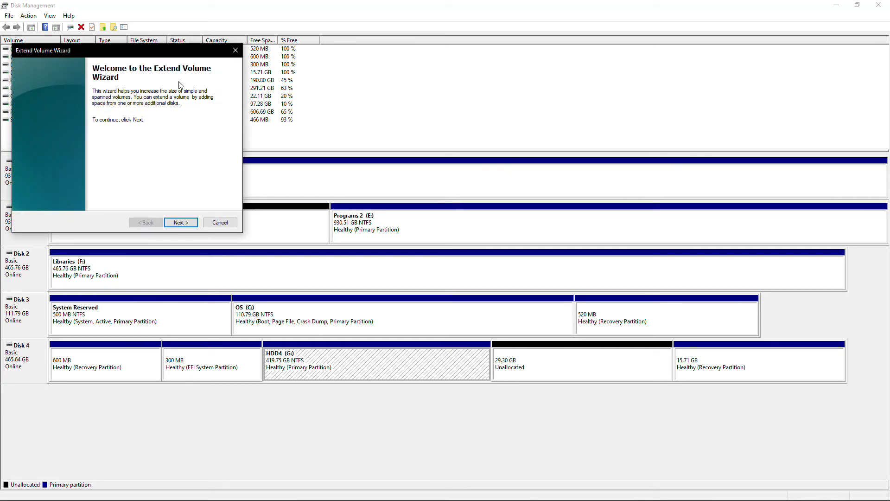
pyautogui.moveTo(148, 54); pyautogui.dragTo(491, 89)
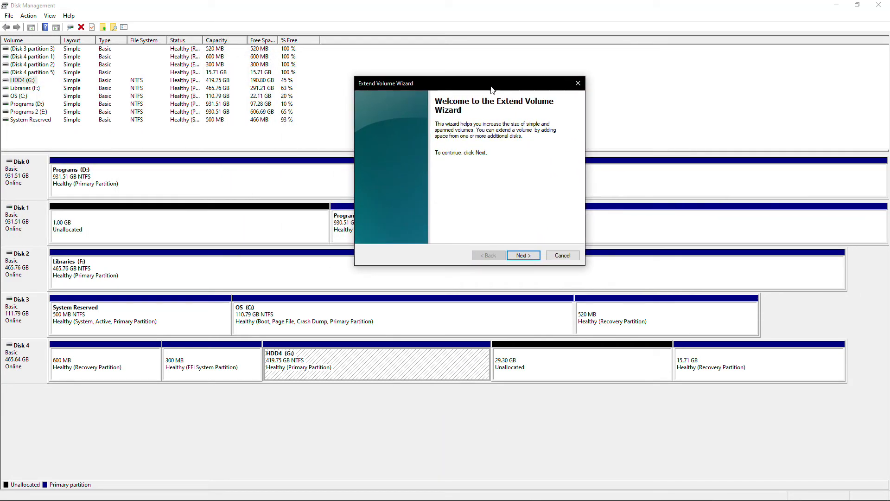
pyautogui.moveTo(492, 90); pyautogui.dragTo(506, 110)
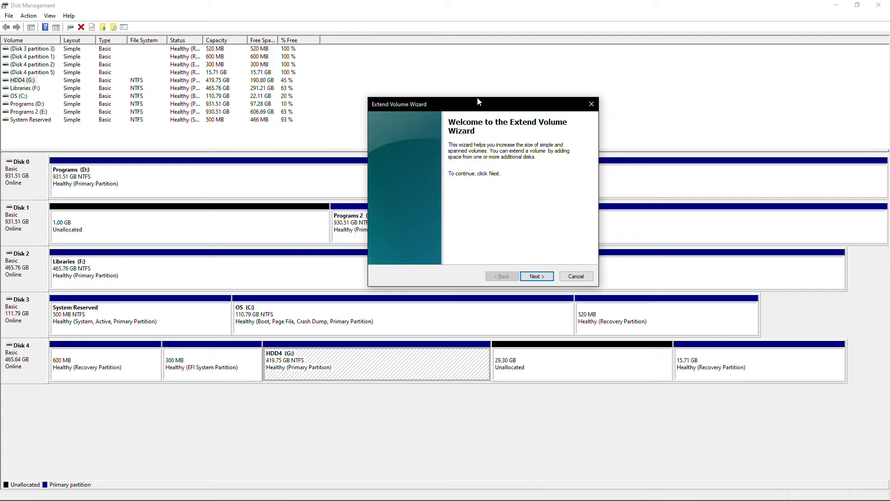
pyautogui.click(541, 277)
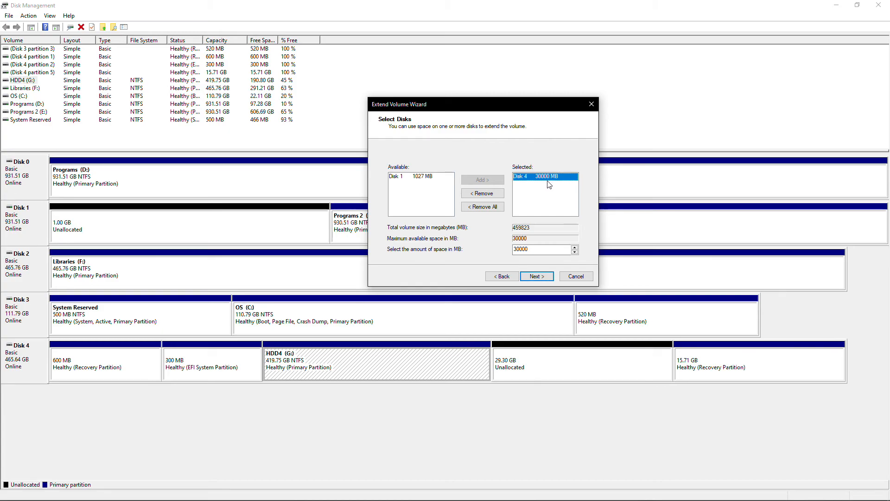
pyautogui.click(537, 276)
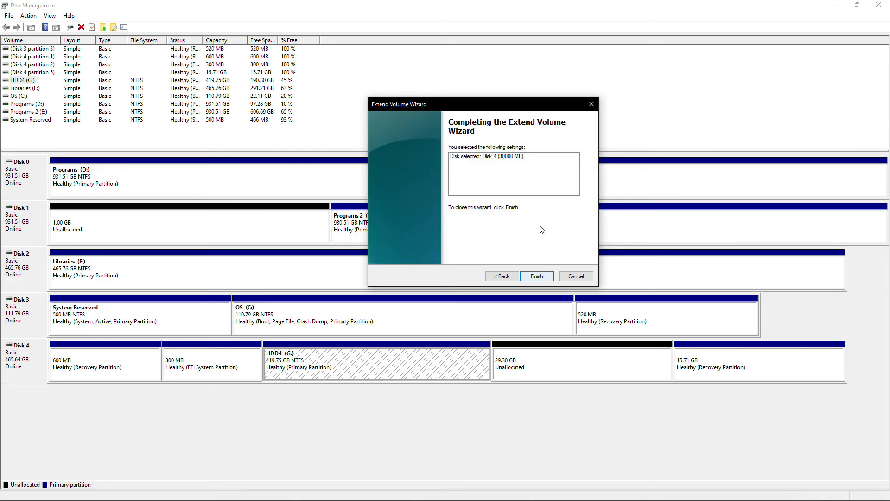
pyautogui.click(545, 280)
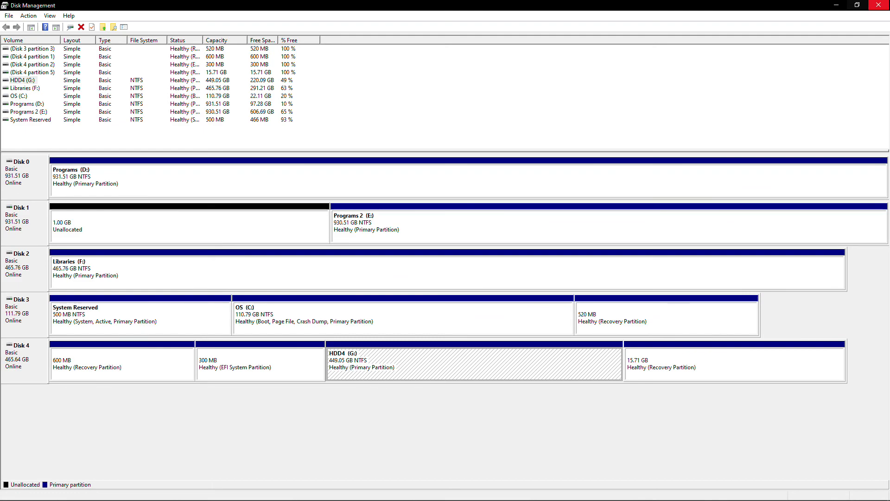
# Close Disk Management and check the free space and total size of HDD4 (G:) under This PC in File Explorer
pyautogui.click(879, 5)
pyautogui.doubleClick(13, 17)
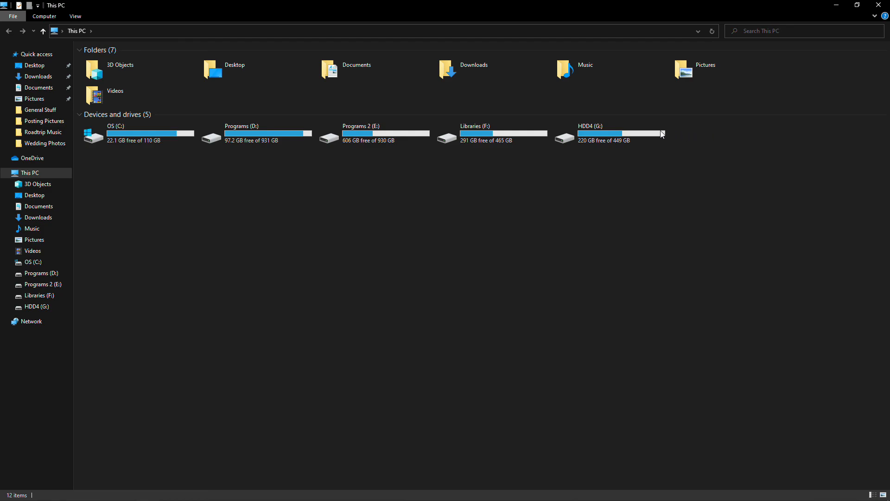
pyautogui.click(619, 126)
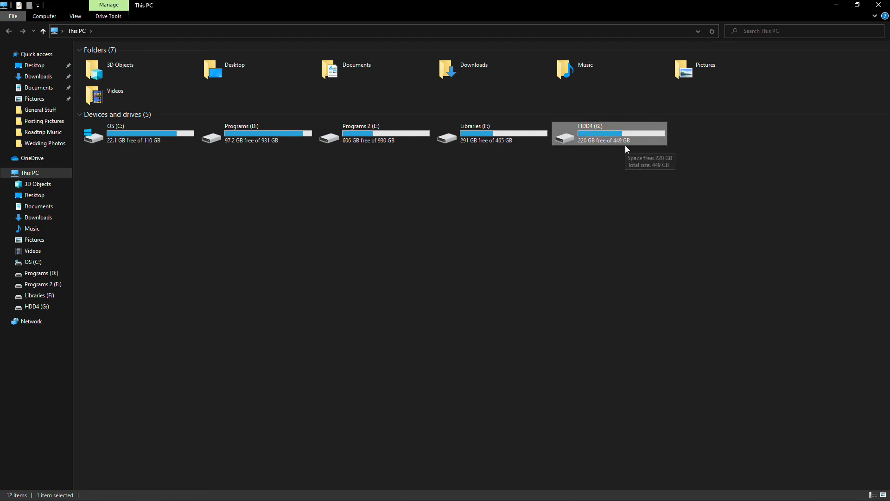
pyautogui.click(616, 176)
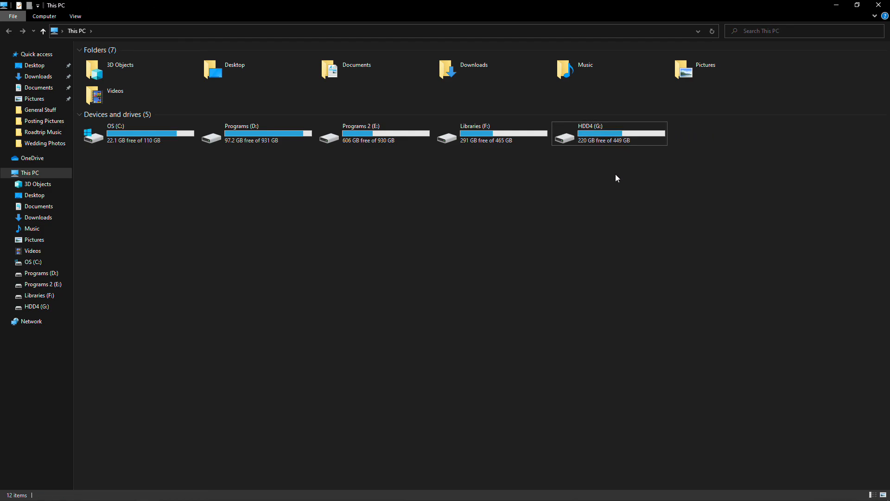